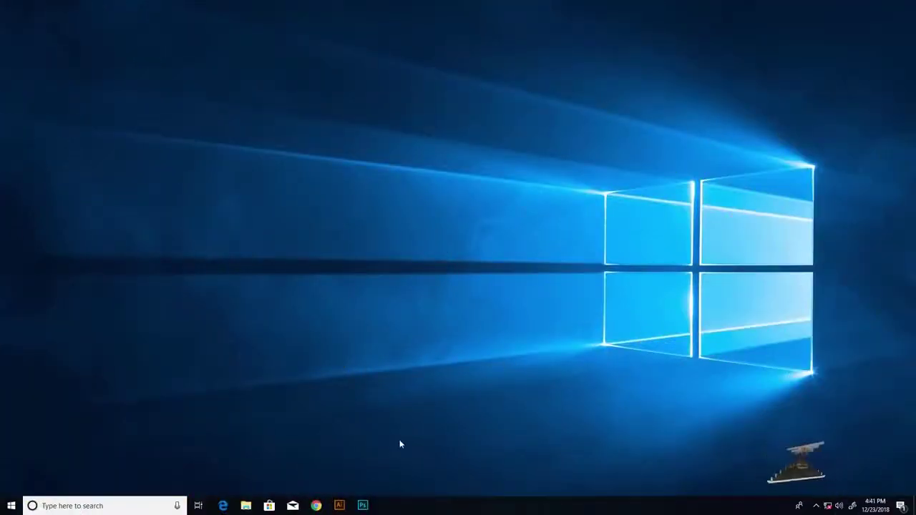
Launch Photoshop from the taskbar and wait for the start screen listing hqdefaultEIMWOQW0.jpg.
click(363, 506)
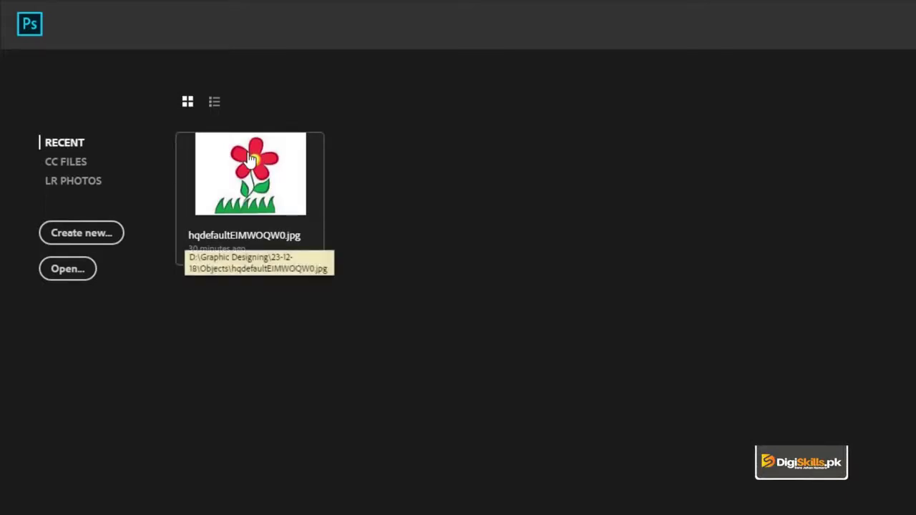
click(65, 240)
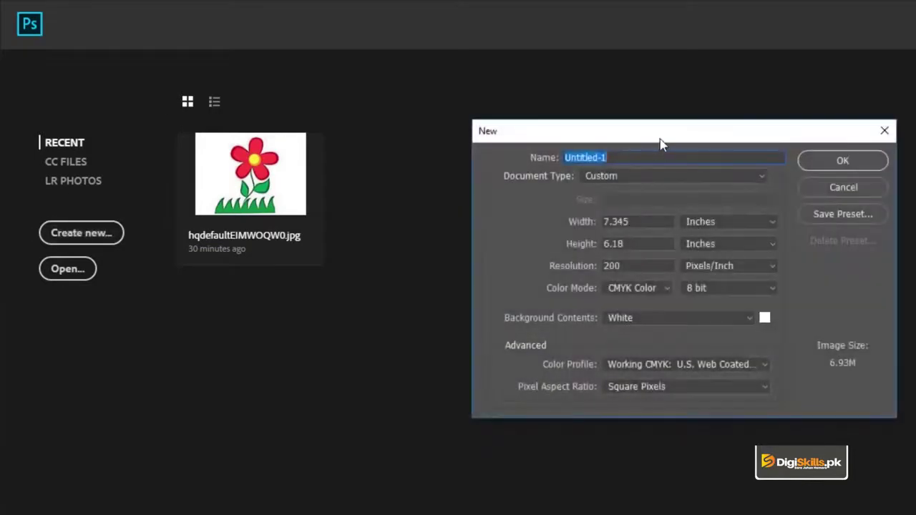
drag(661, 136, 653, 132)
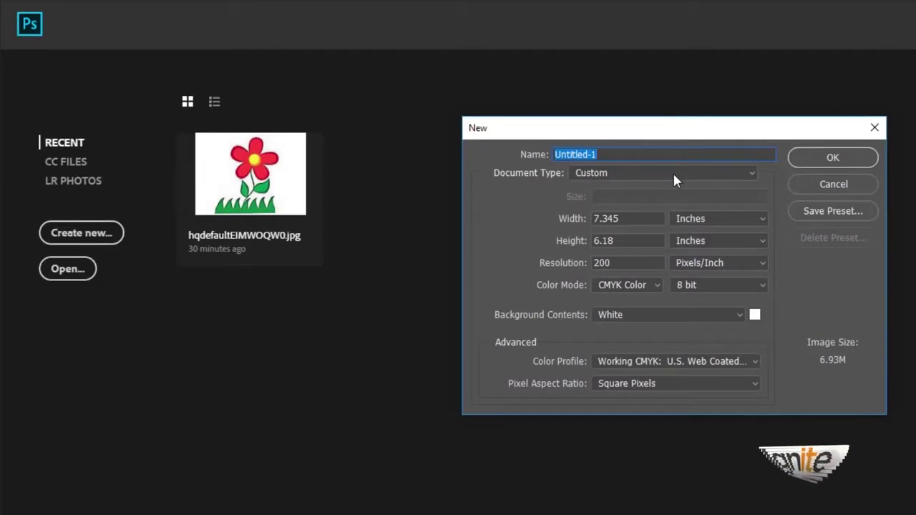
click(659, 154)
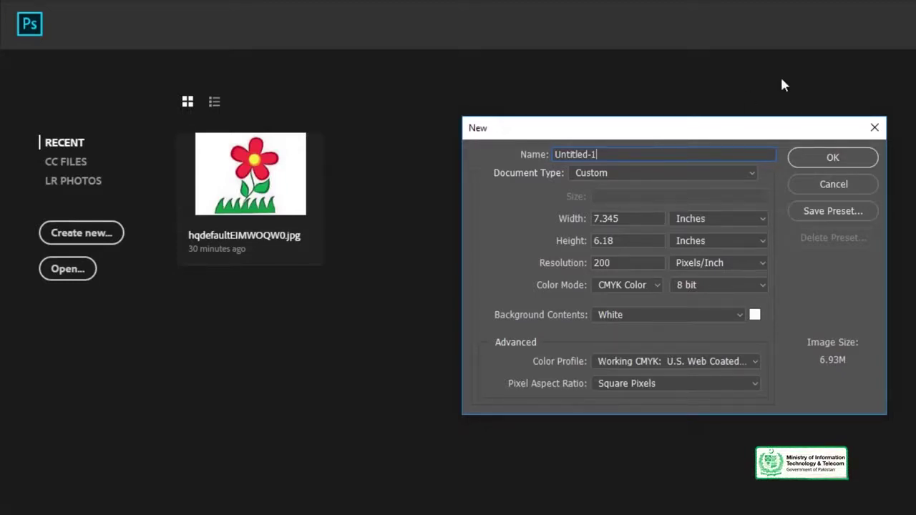
Browse Lecture 69 and Untitled-1 in the Open dialog without opening either, then reopen the New settings.
click(823, 185)
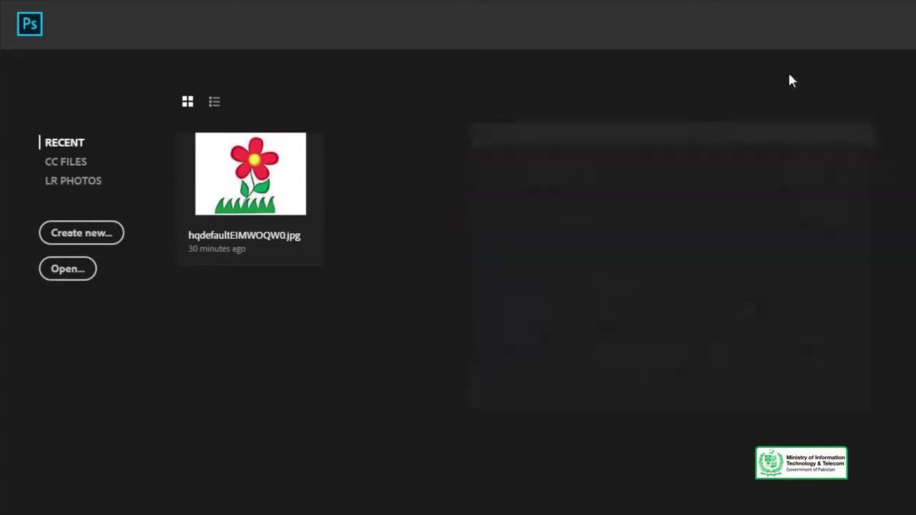
click(70, 272)
click(619, 134)
click(669, 125)
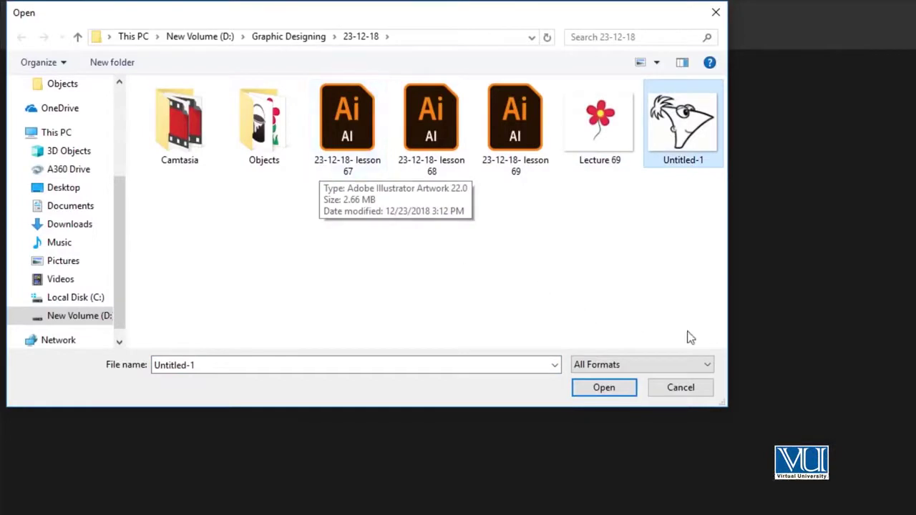
click(692, 390)
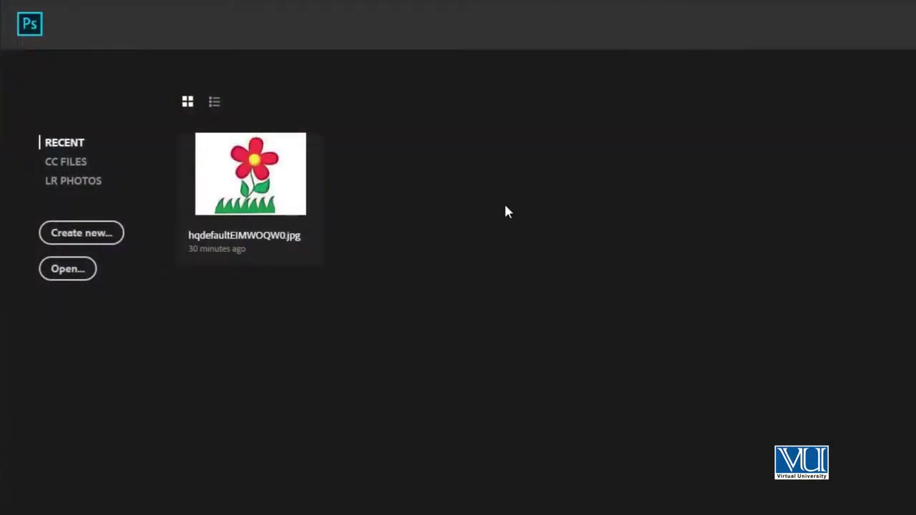
click(87, 235)
Create the blank white CMYK 8-bit Untitled-1 document, shift the Tools panel, and view the File menu.
click(812, 163)
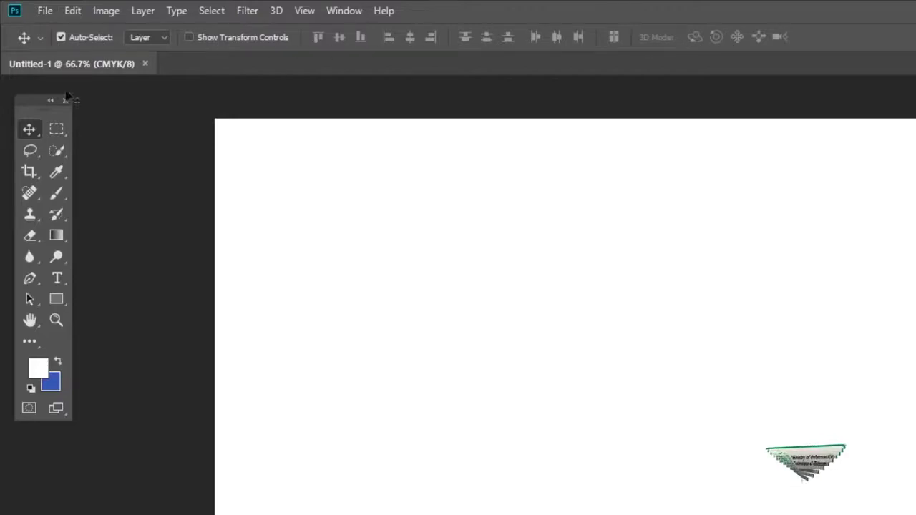
mouse_move(36, 100)
mouse_down()
mouse_move(47, 143)
mouse_move(39, 122)
mouse_up()
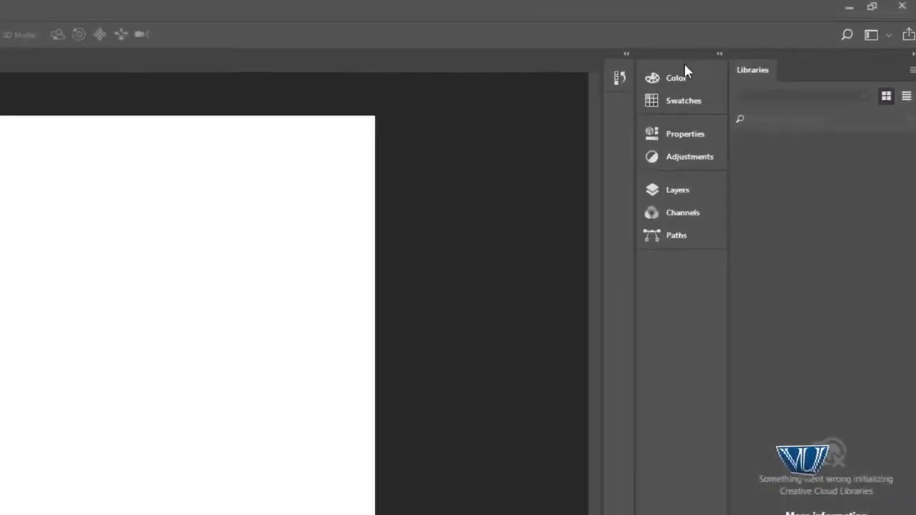
click(686, 177)
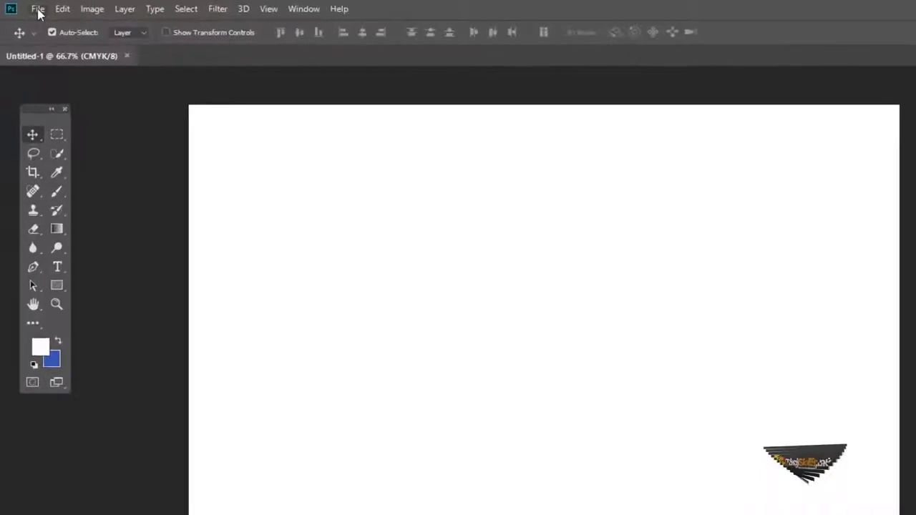
click(25, 7)
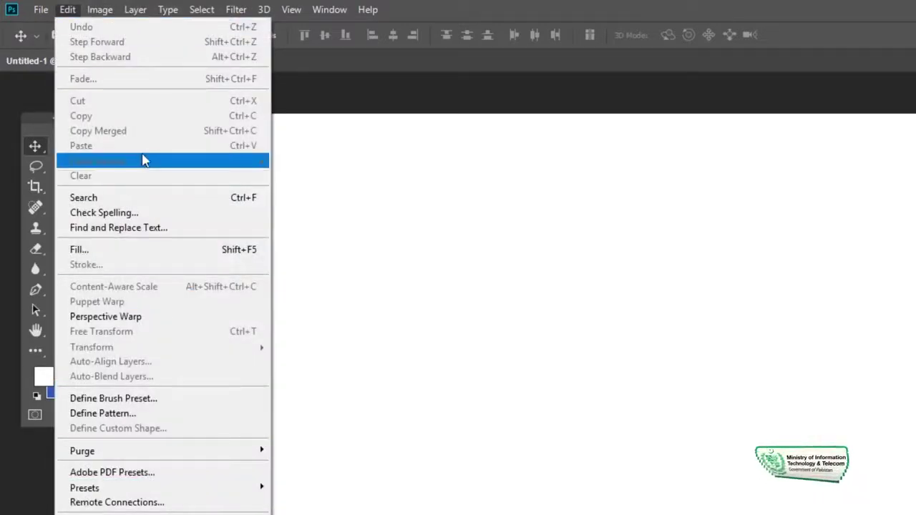
Close the Edit menu and show the Image menu with Mode, Adjustments and Image Size.
click(68, 13)
click(69, 11)
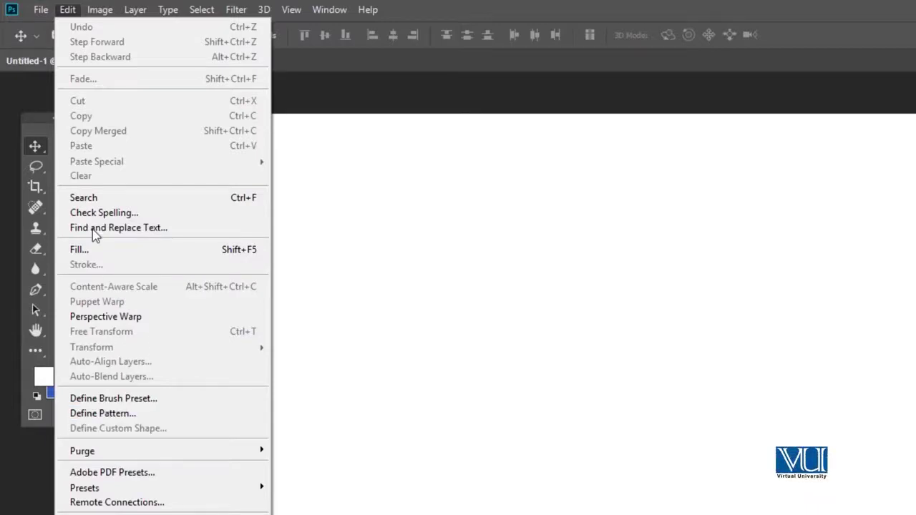
key(Escape)
click(100, 10)
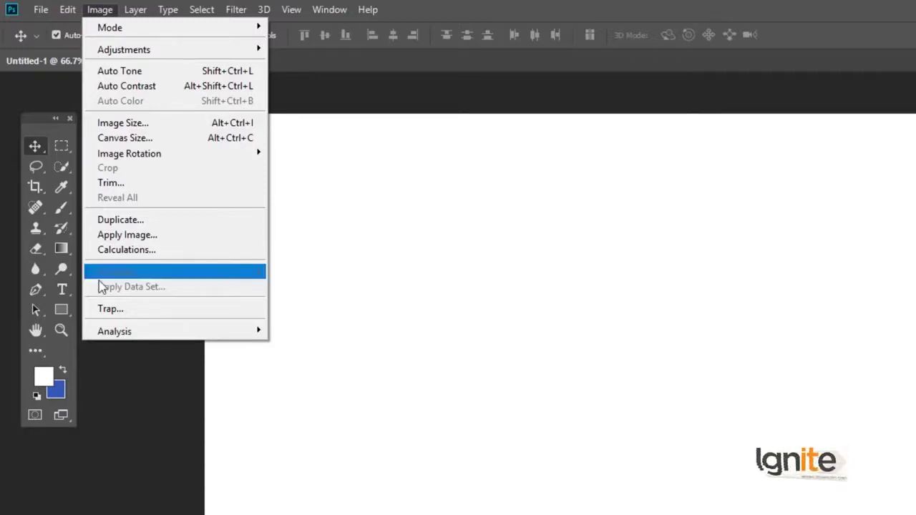
Close the Image menu, then open and close the Layer menu to review its commands.
click(93, 14)
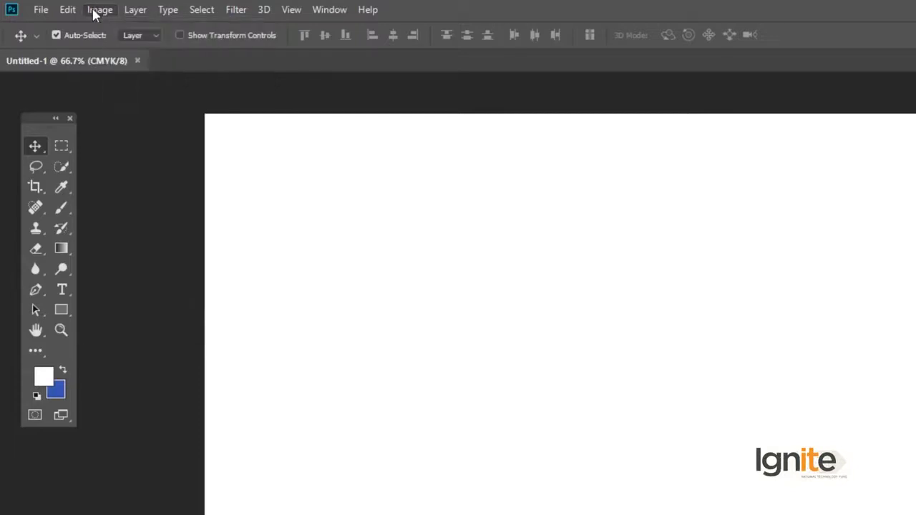
click(134, 13)
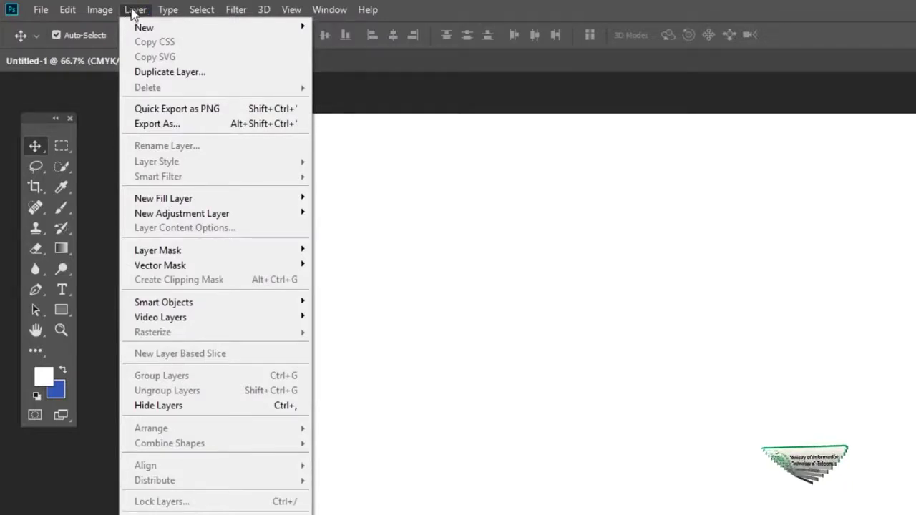
click(134, 11)
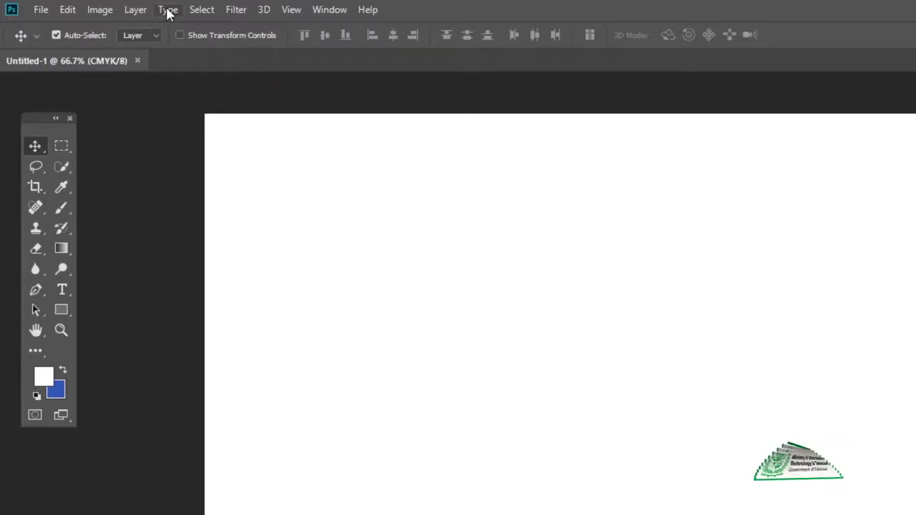
click(169, 12)
click(169, 10)
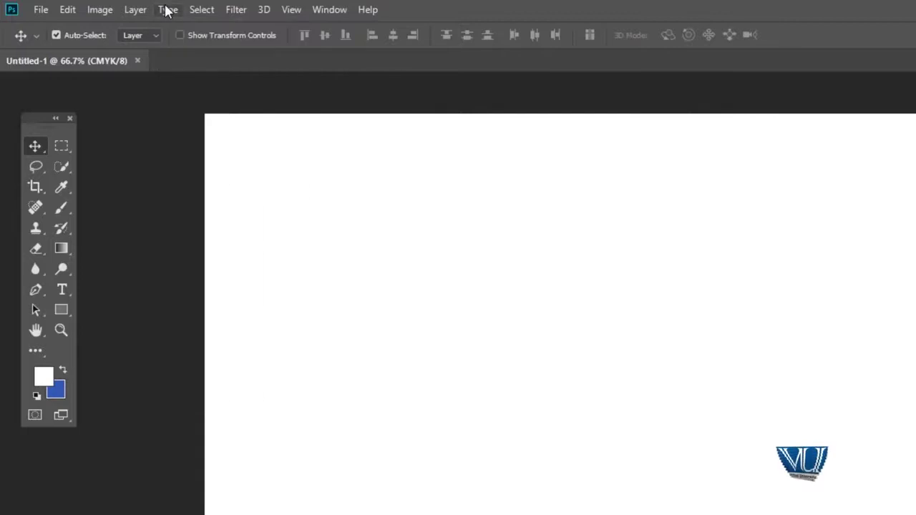
click(169, 10)
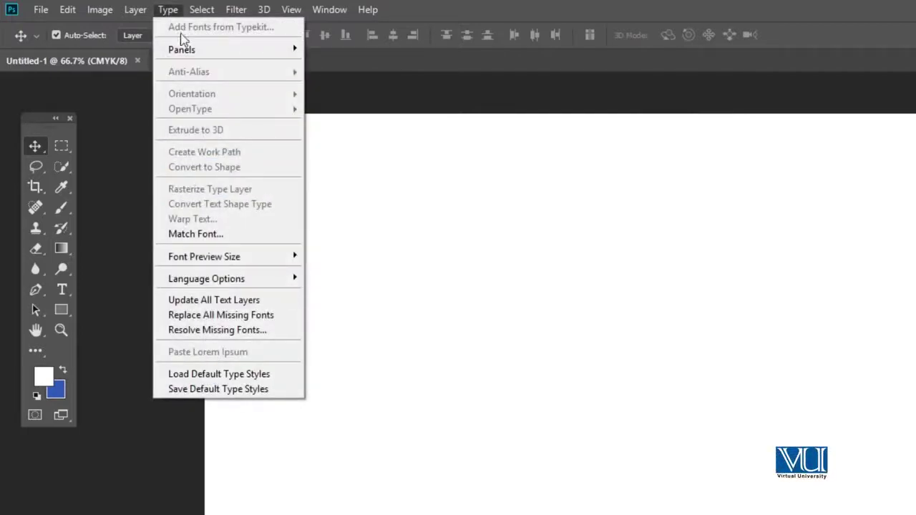
click(177, 11)
click(202, 12)
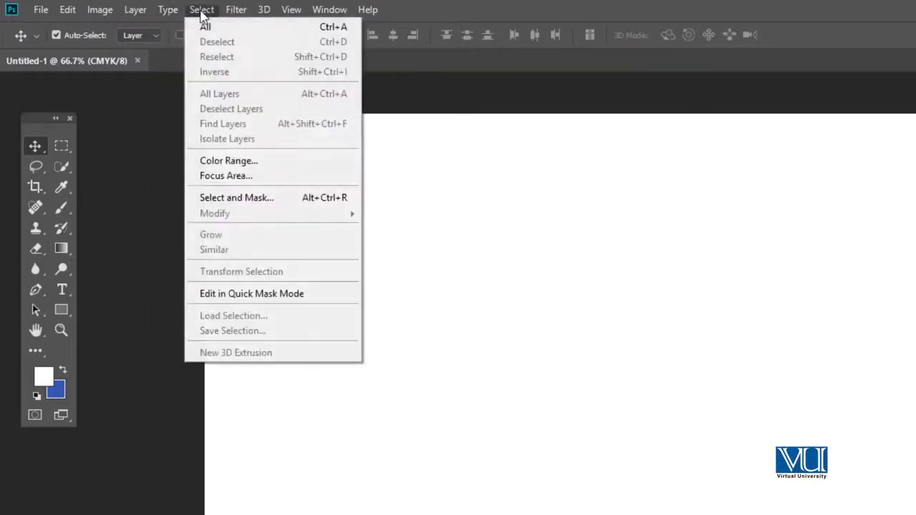
click(201, 13)
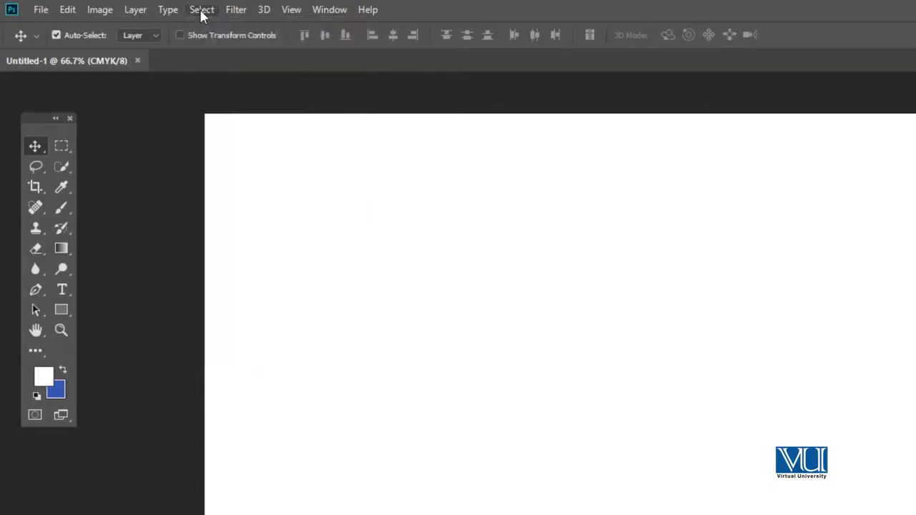
click(236, 11)
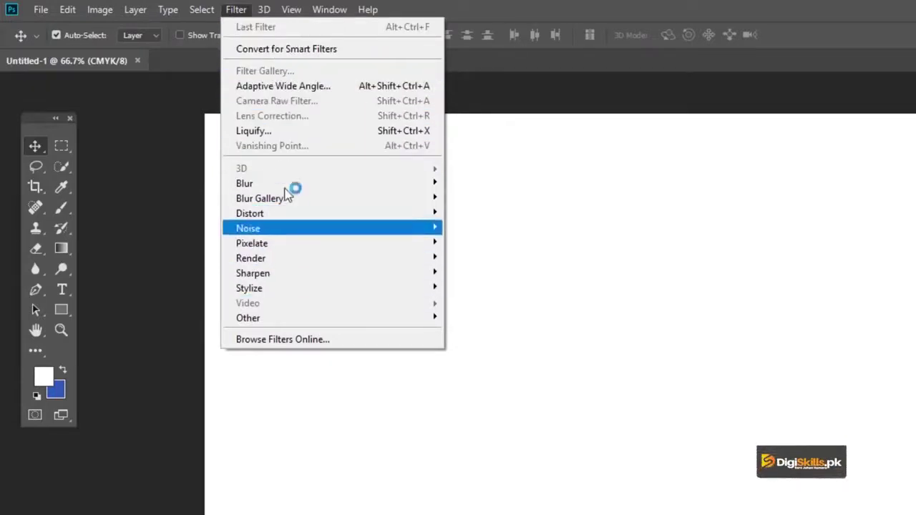
Browse the View and Window menus, then nudge the Tools panel up and slightly left.
click(236, 13)
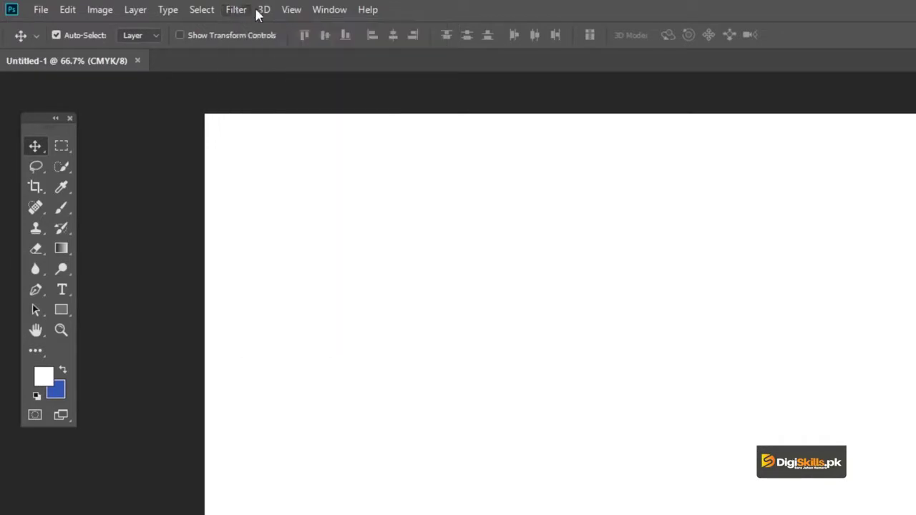
click(291, 10)
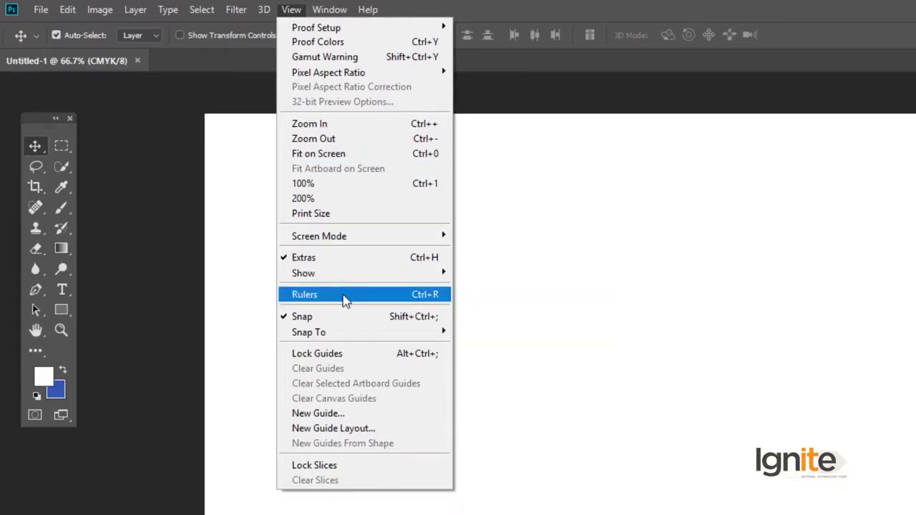
click(292, 11)
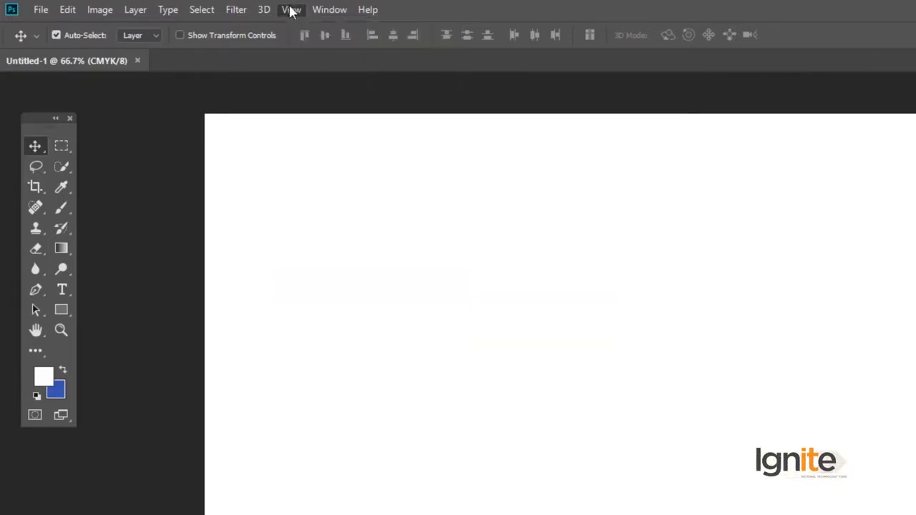
click(320, 10)
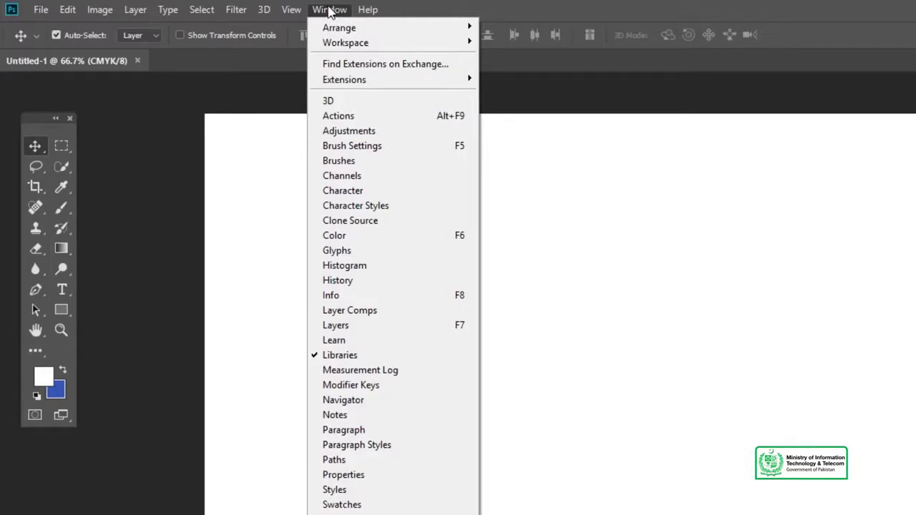
click(331, 11)
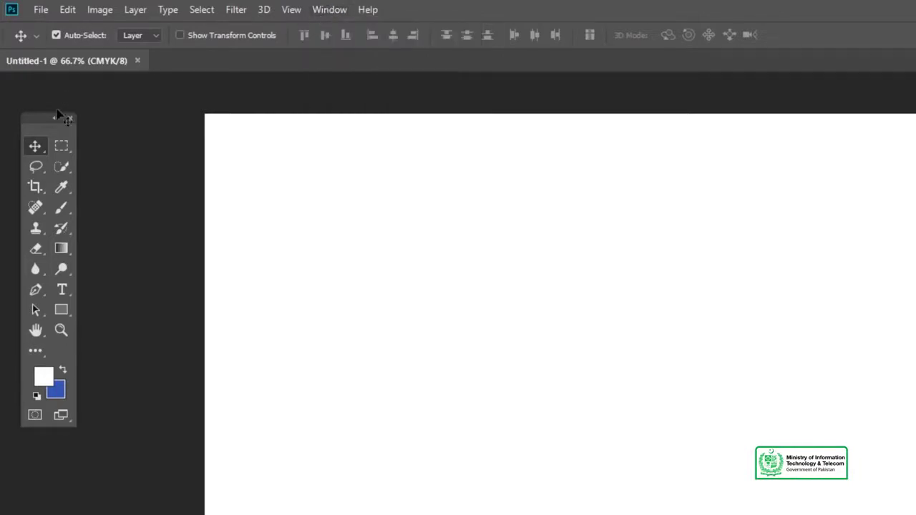
drag(59, 115, 56, 102)
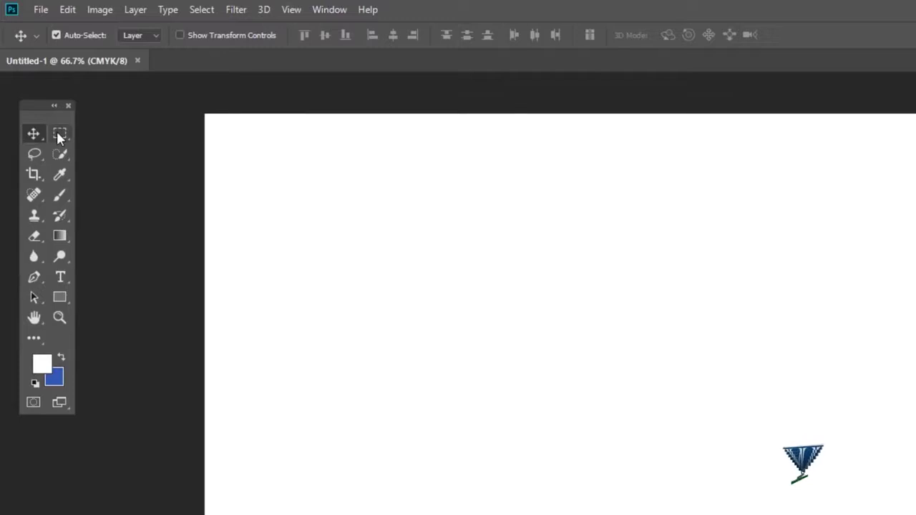
Try the Rectangular Marquee, Quick Selection, Crop and Eyedropper tools in turn.
click(57, 134)
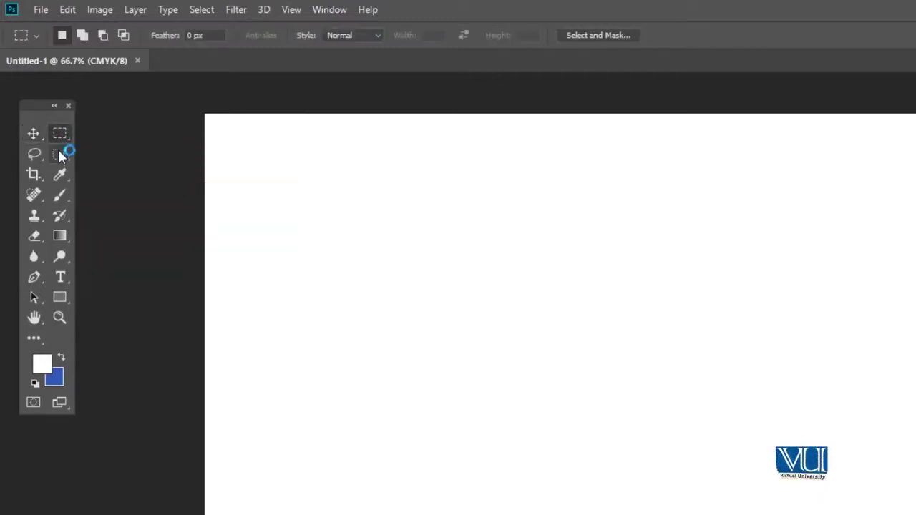
click(60, 154)
key(c)
click(58, 175)
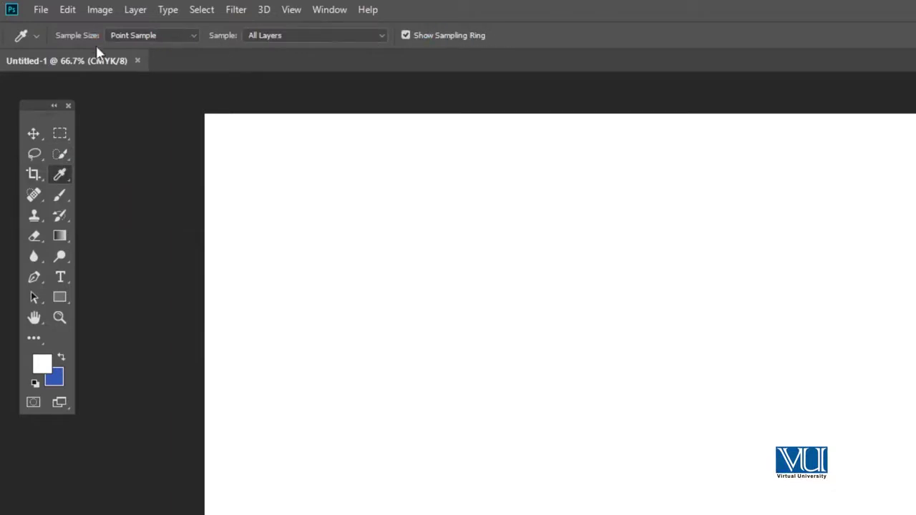
Try Spot Healing, Clone Stamp and History Brush, finishing with the freehand Lasso tool active.
click(33, 195)
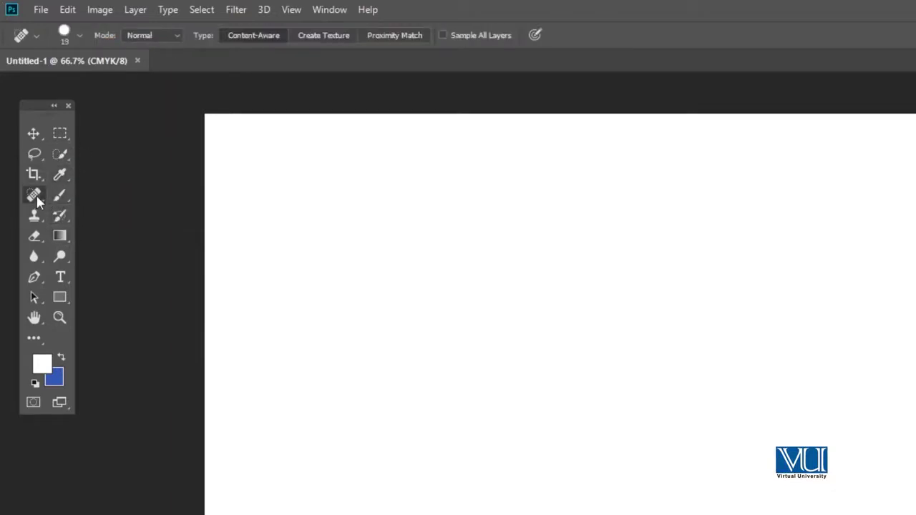
click(34, 217)
click(59, 216)
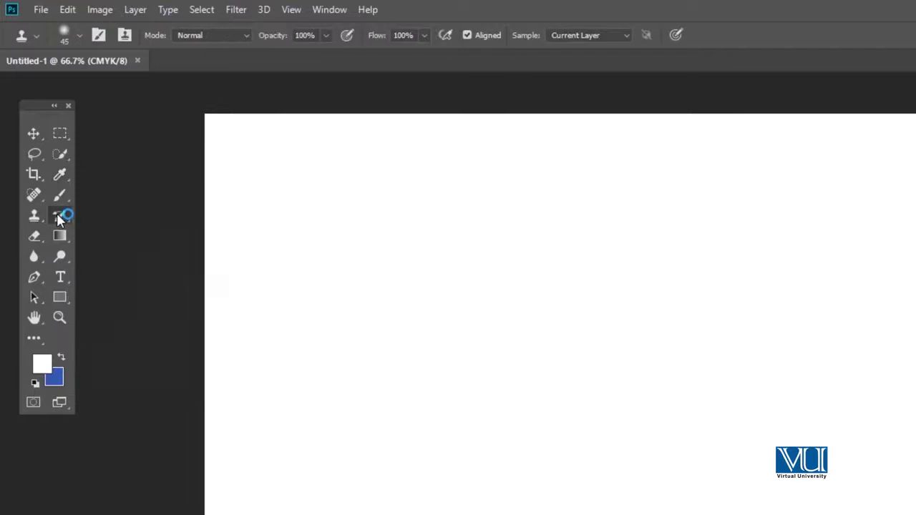
click(34, 152)
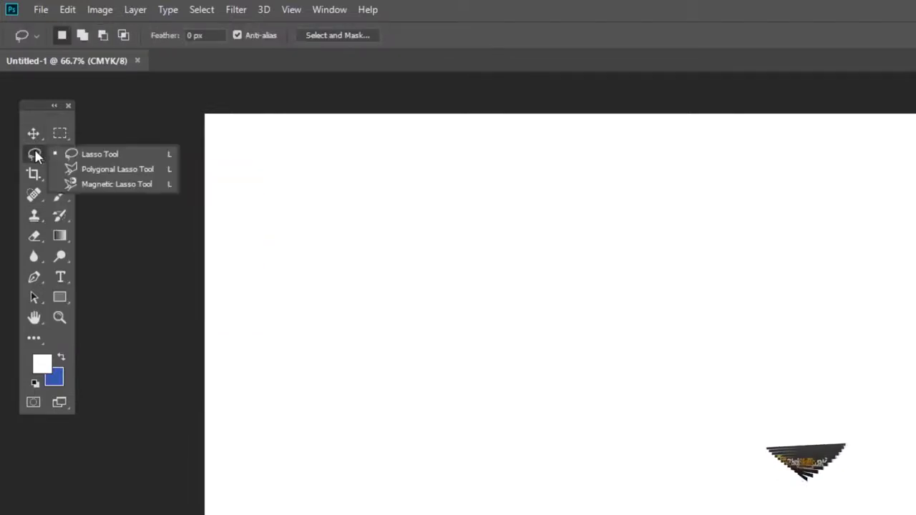
click(69, 153)
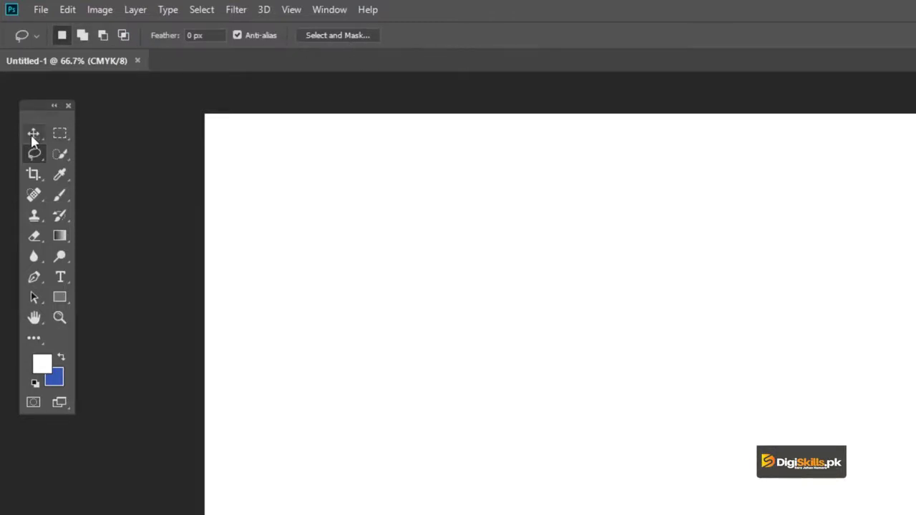
Settle the Tools panel near the top-left of the workspace and switch to the Move tool (V).
drag(24, 102, 36, 120)
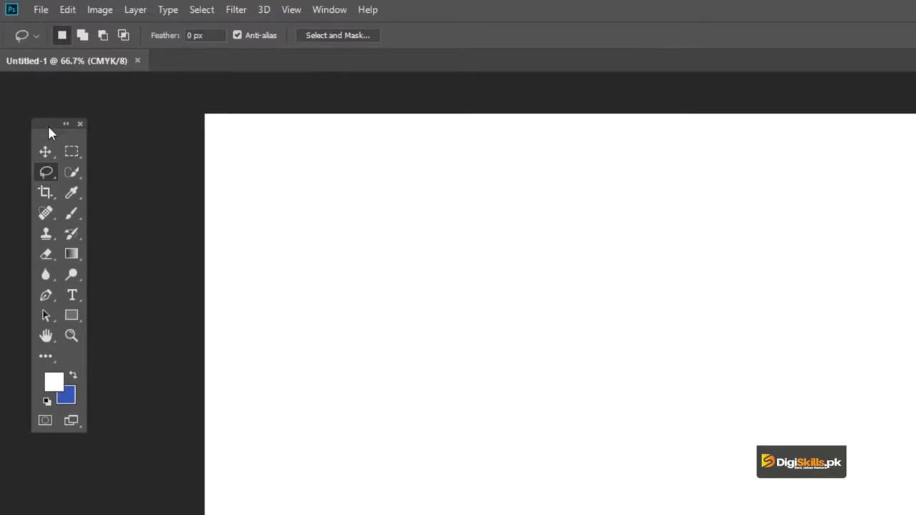
drag(45, 124, 37, 119)
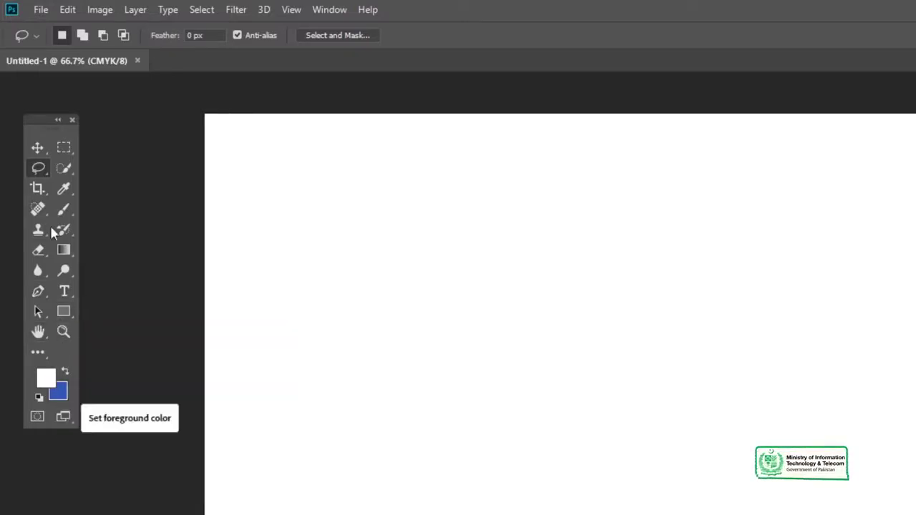
mouse_move(40, 119)
mouse_down()
mouse_move(66, 136)
mouse_move(58, 134)
mouse_up()
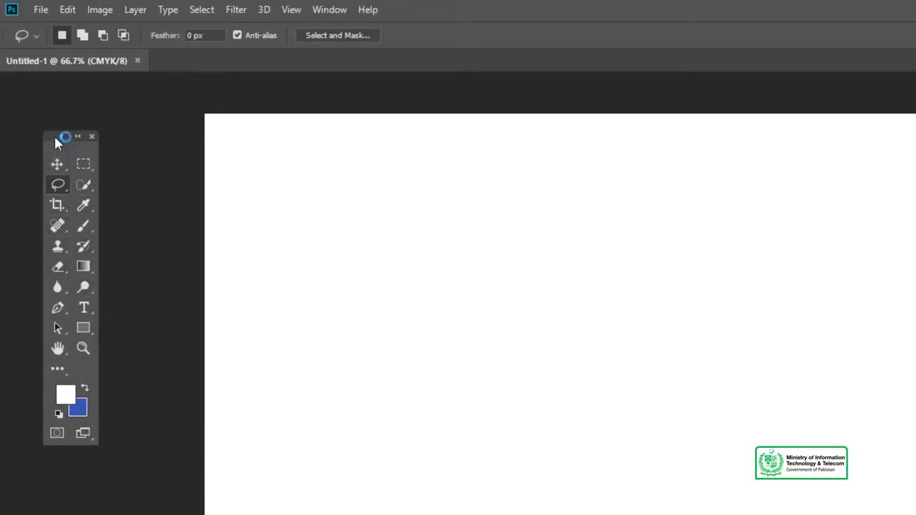
drag(55, 139, 30, 114)
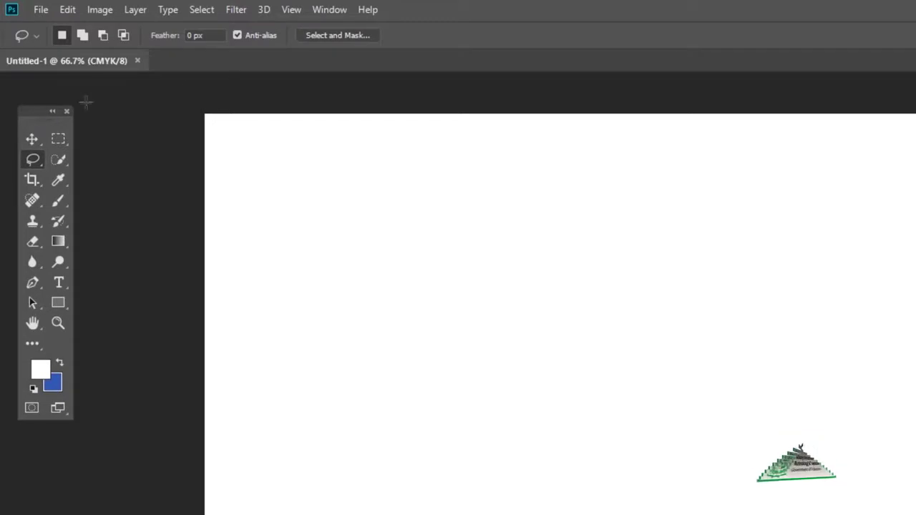
key(v)
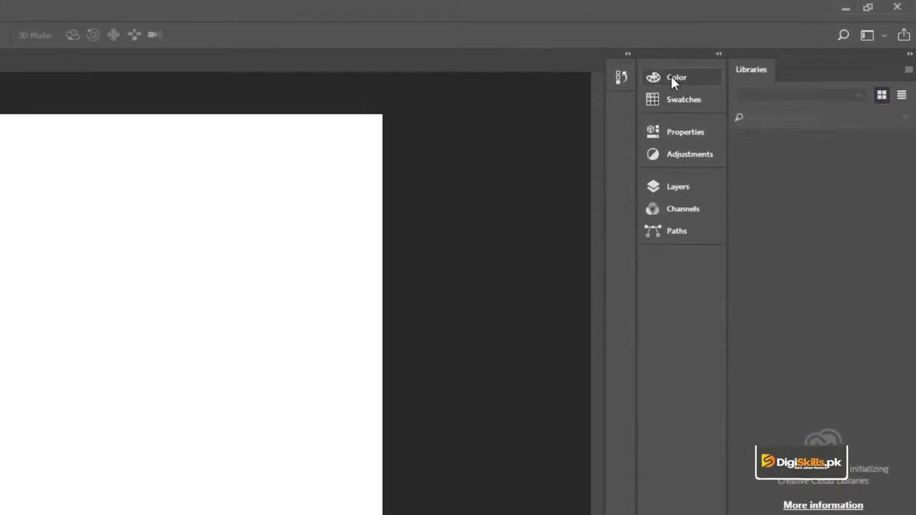
click(673, 78)
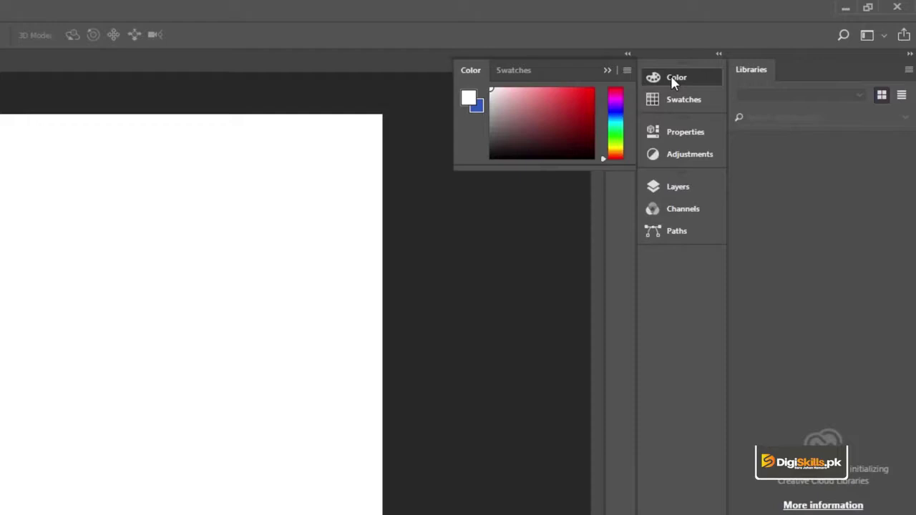
click(683, 79)
click(687, 96)
click(687, 96)
click(681, 134)
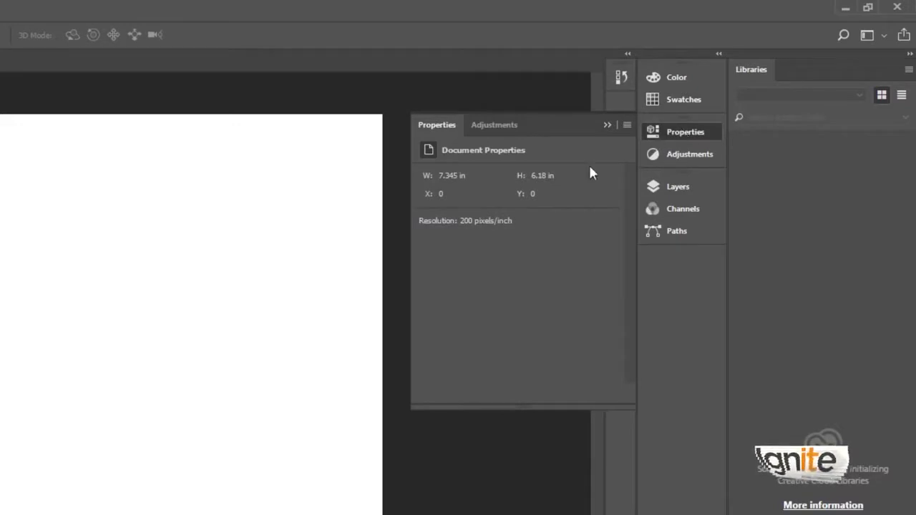
click(664, 131)
click(675, 159)
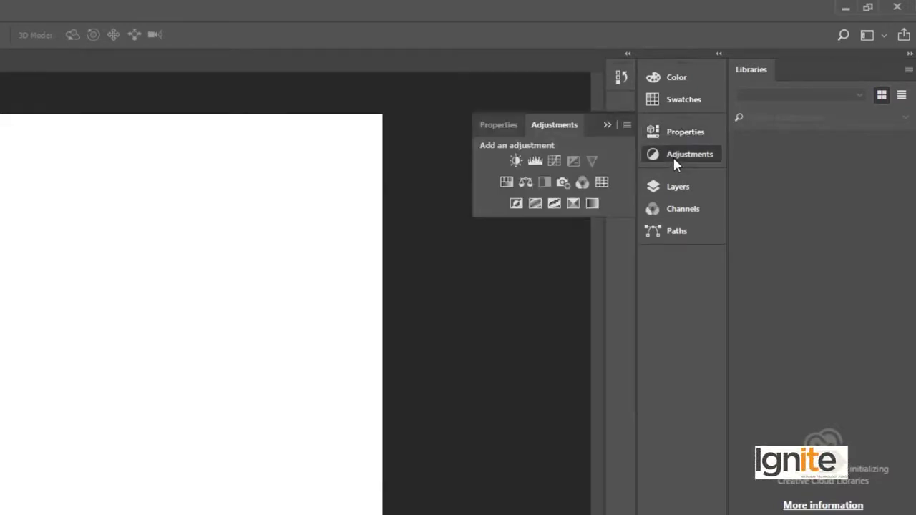
click(673, 157)
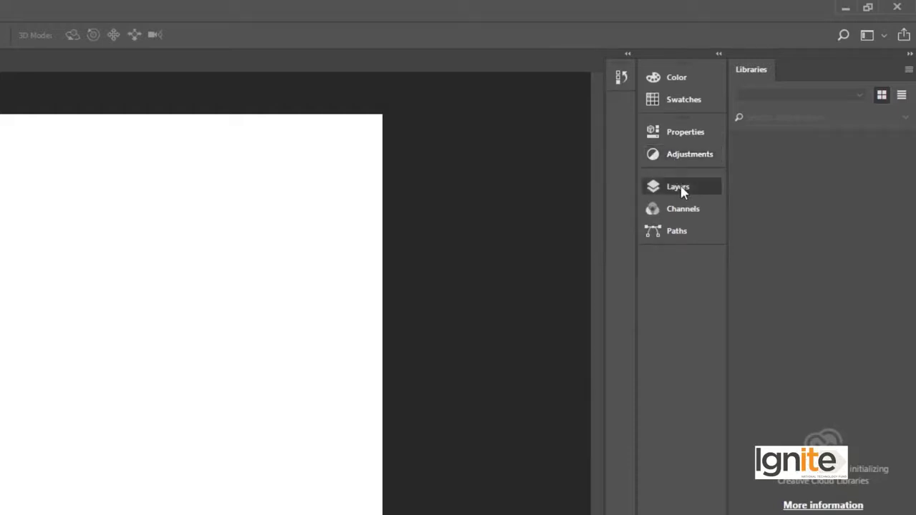
click(678, 188)
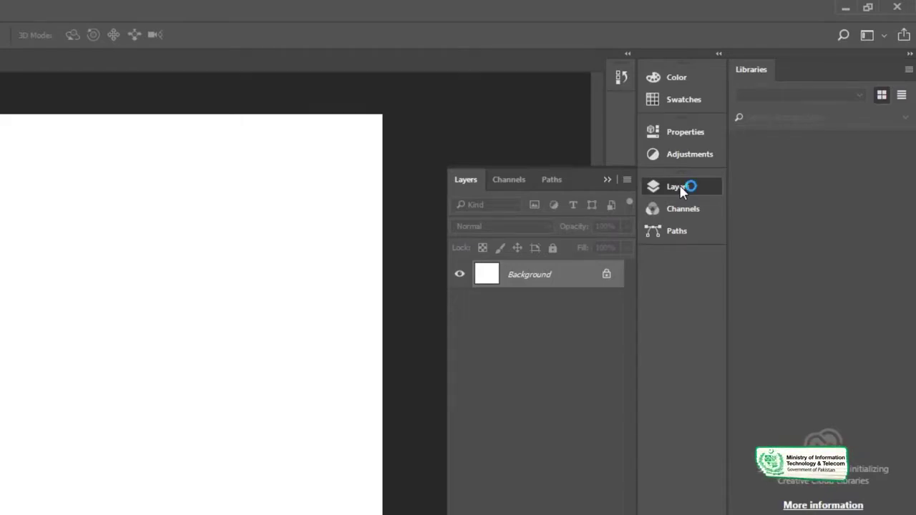
click(679, 184)
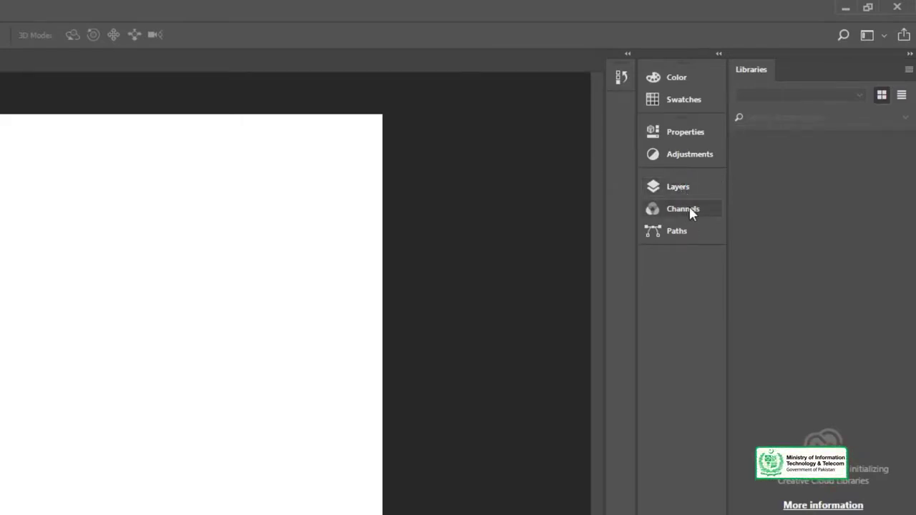
click(689, 210)
click(689, 210)
click(685, 226)
click(685, 226)
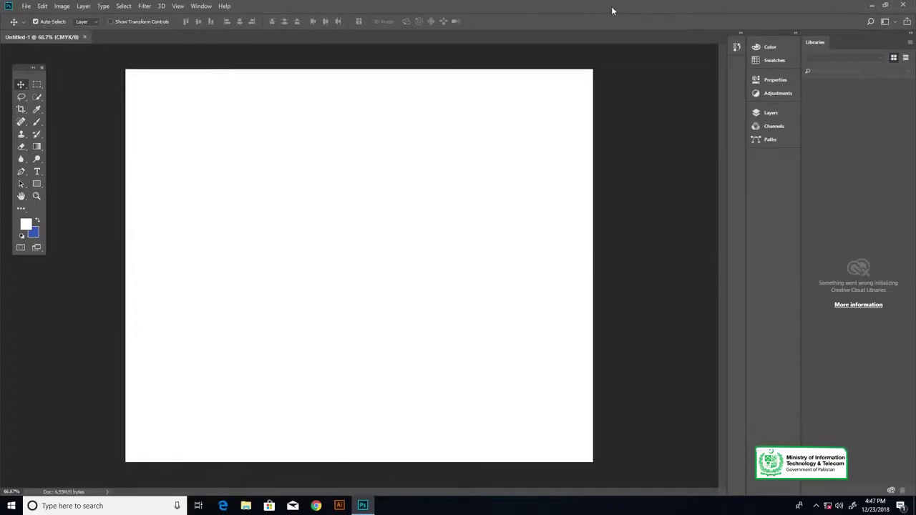
click(895, 22)
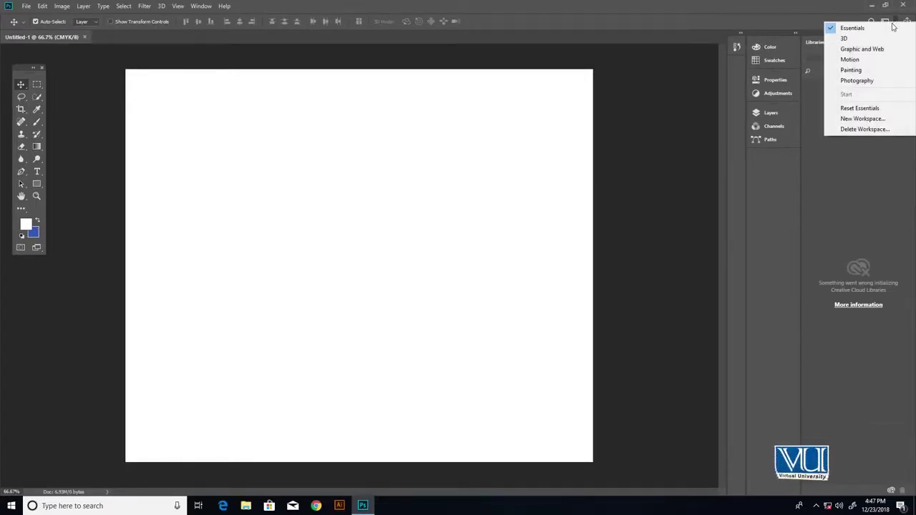
click(874, 70)
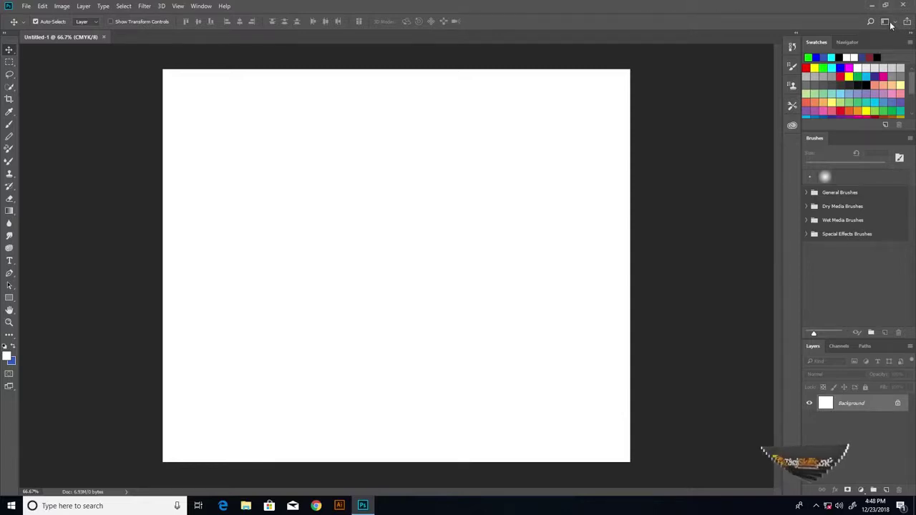
click(886, 22)
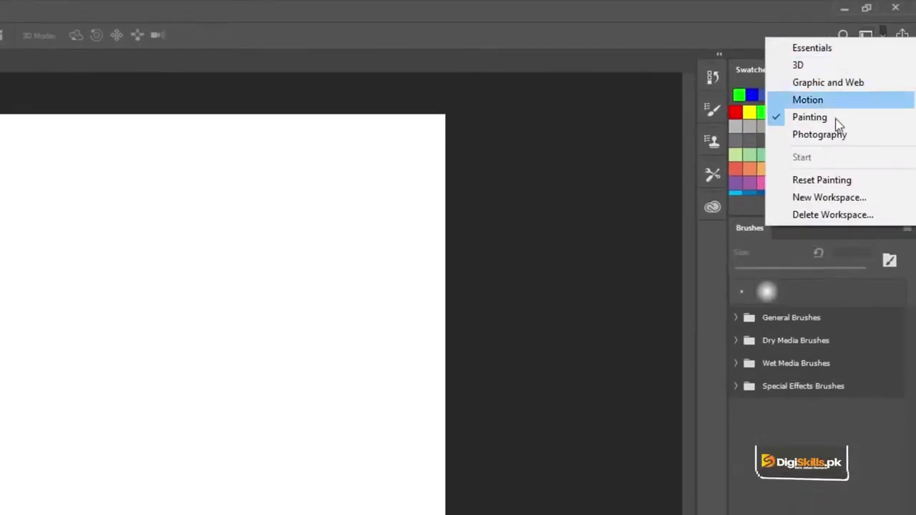
click(819, 84)
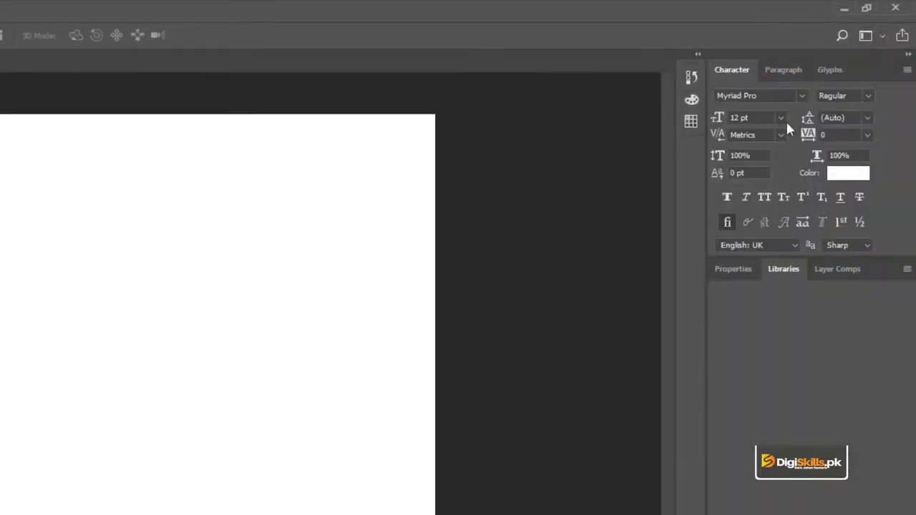
click(882, 37)
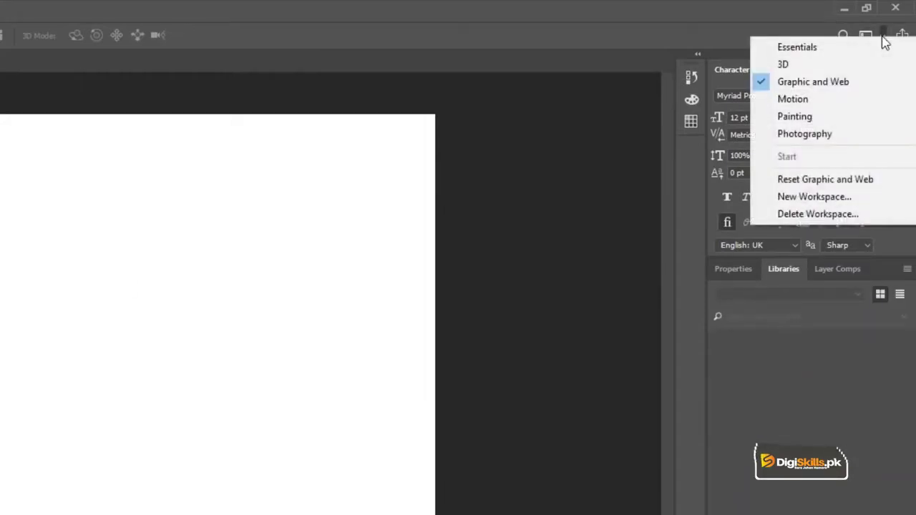
click(861, 134)
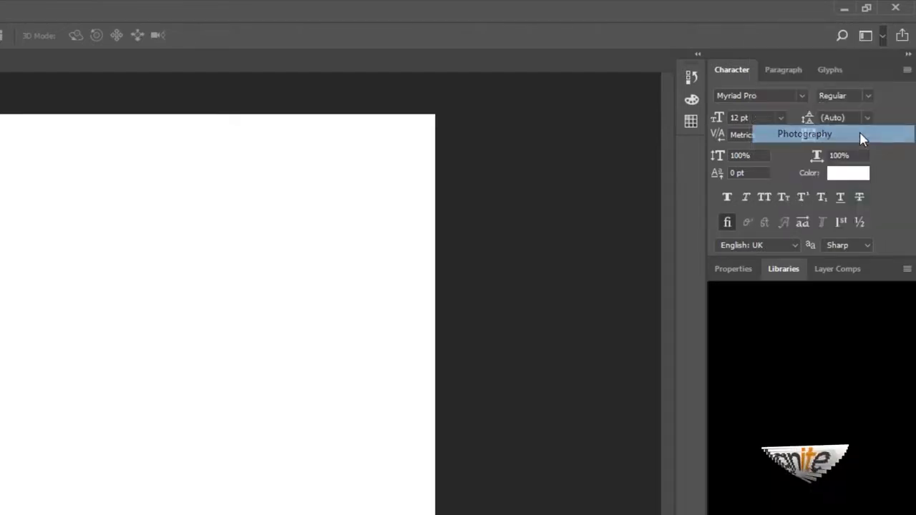
click(873, 35)
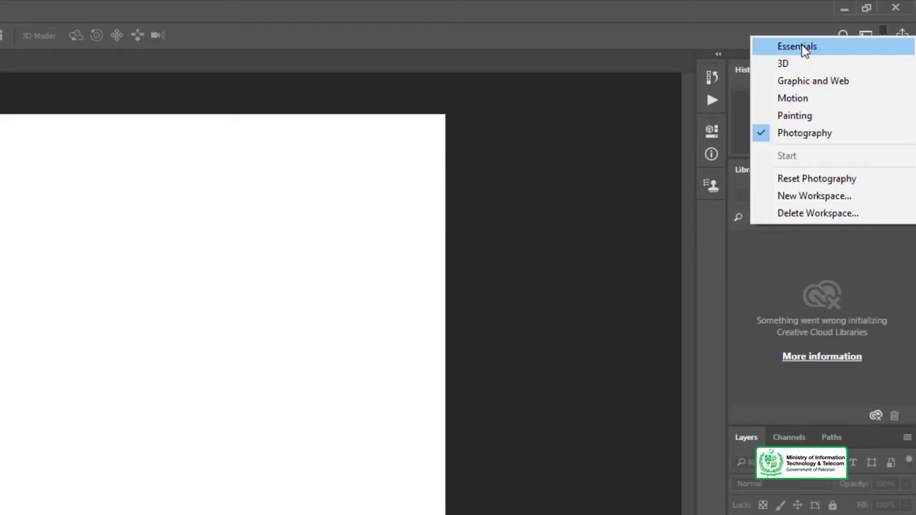
click(797, 46)
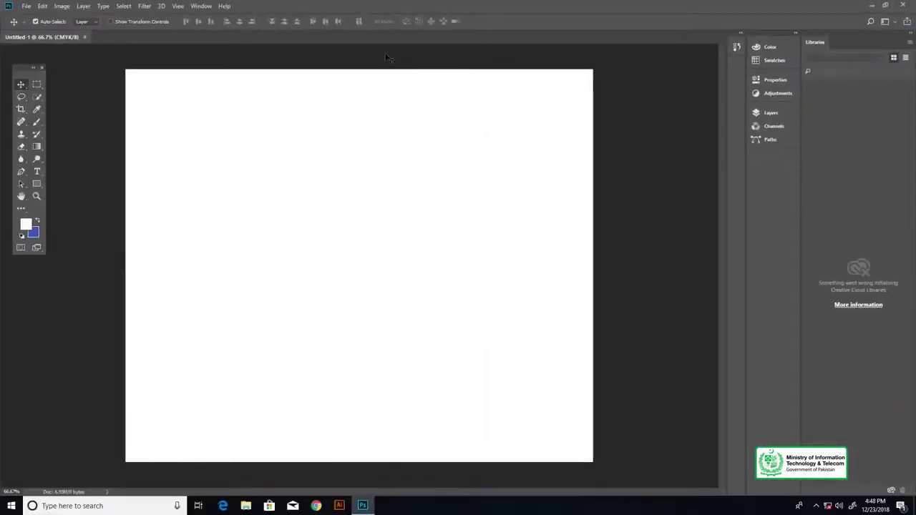